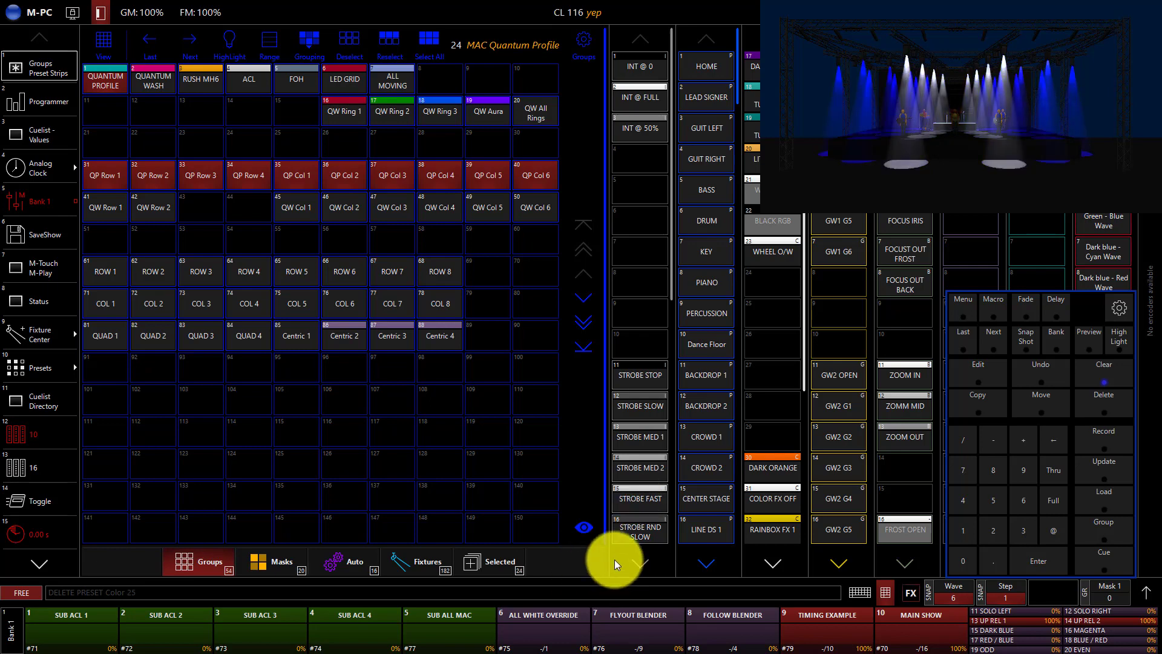
# Record the current programmer effect as color preset 25 named "Color FX Blue", and clear the programmer
pyautogui.click(627, 536)
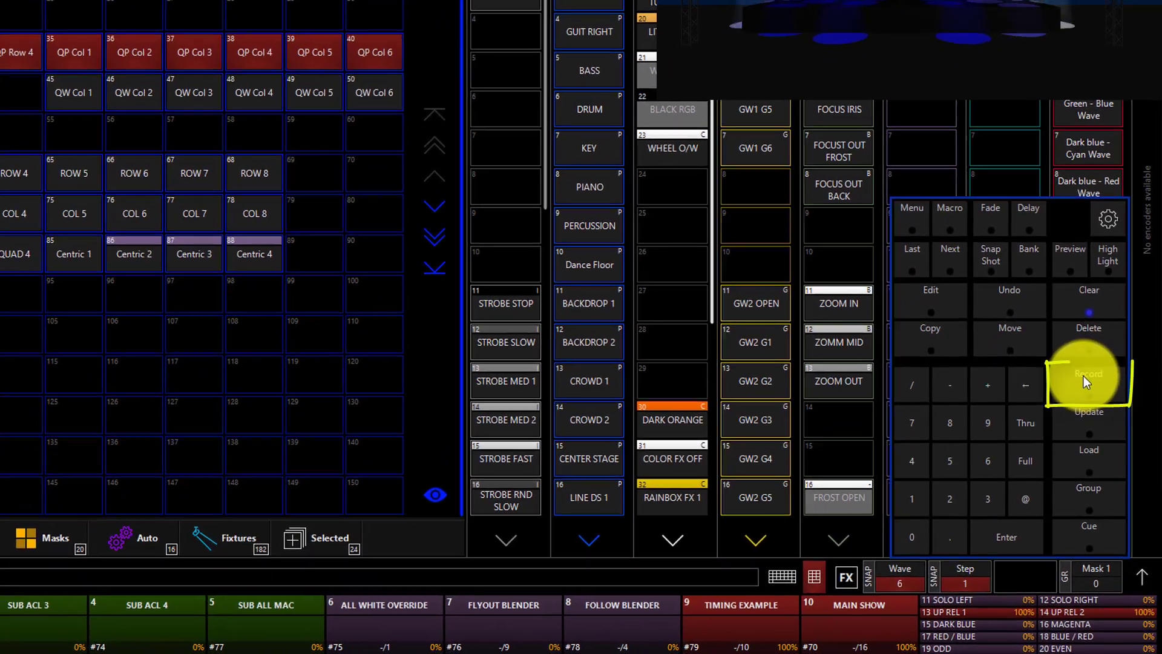
pyautogui.click(1083, 376)
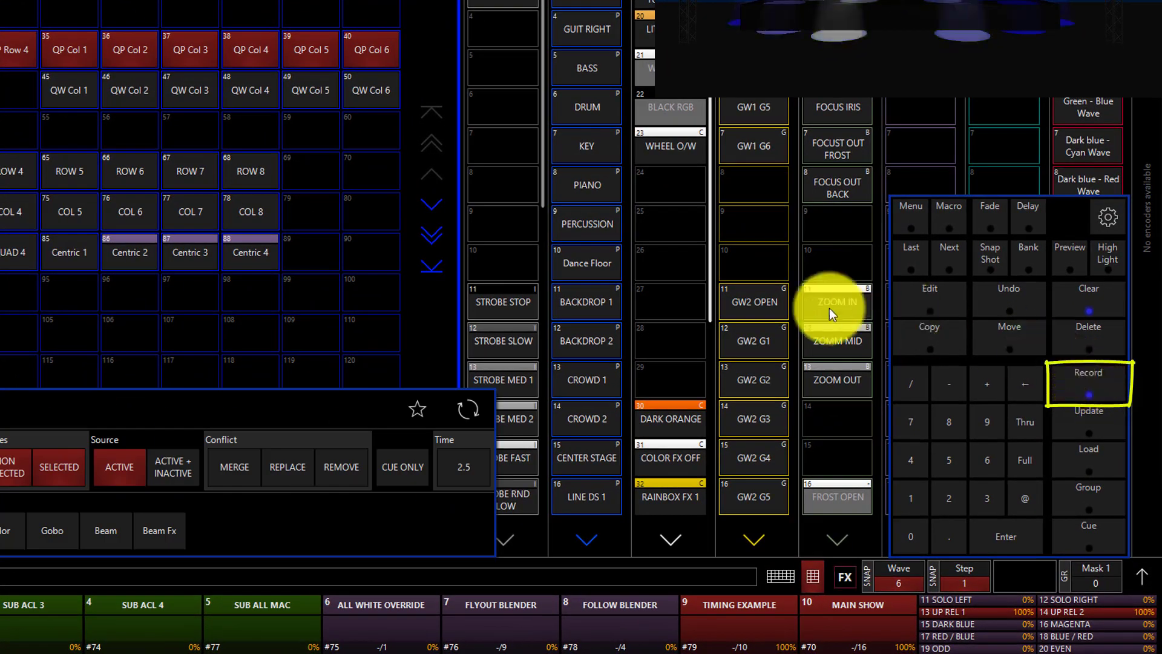
pyautogui.click(664, 222)
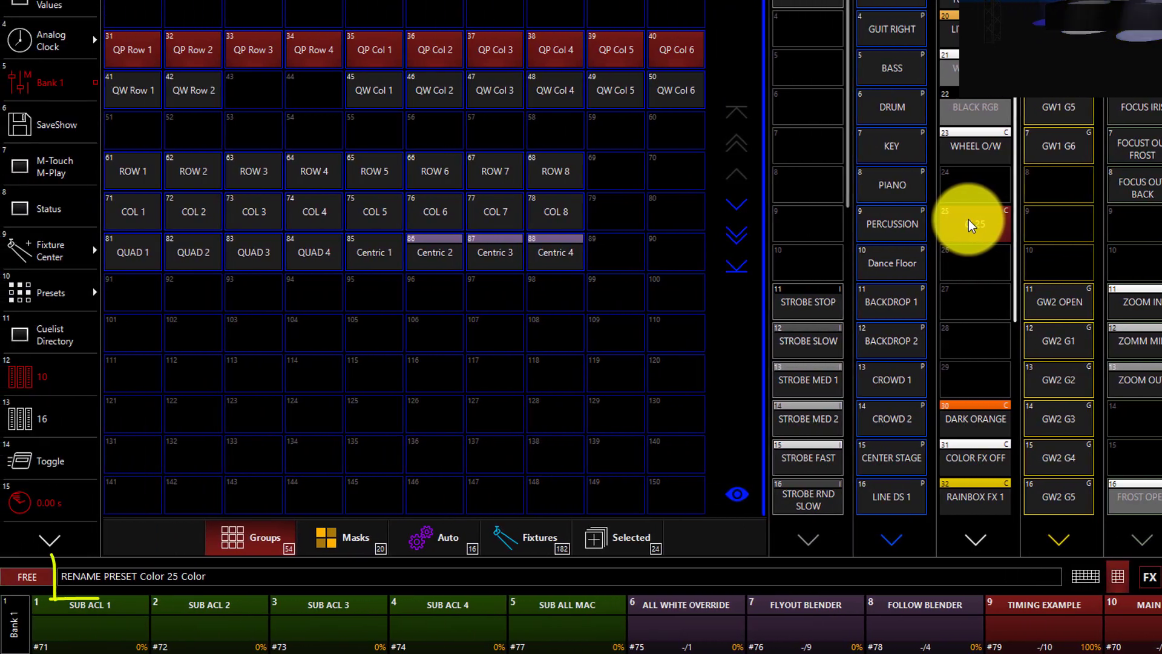
pyautogui.press('BackSpace')
pyautogui.write('X B')
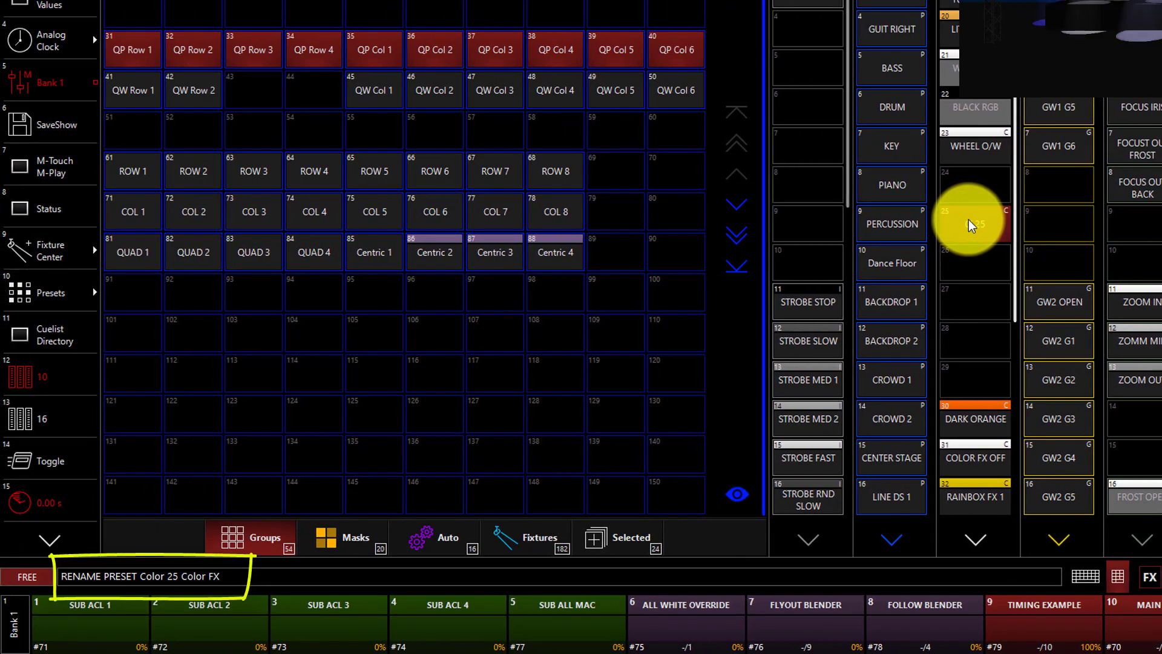
pyautogui.write('lue')
pyautogui.press('Return')
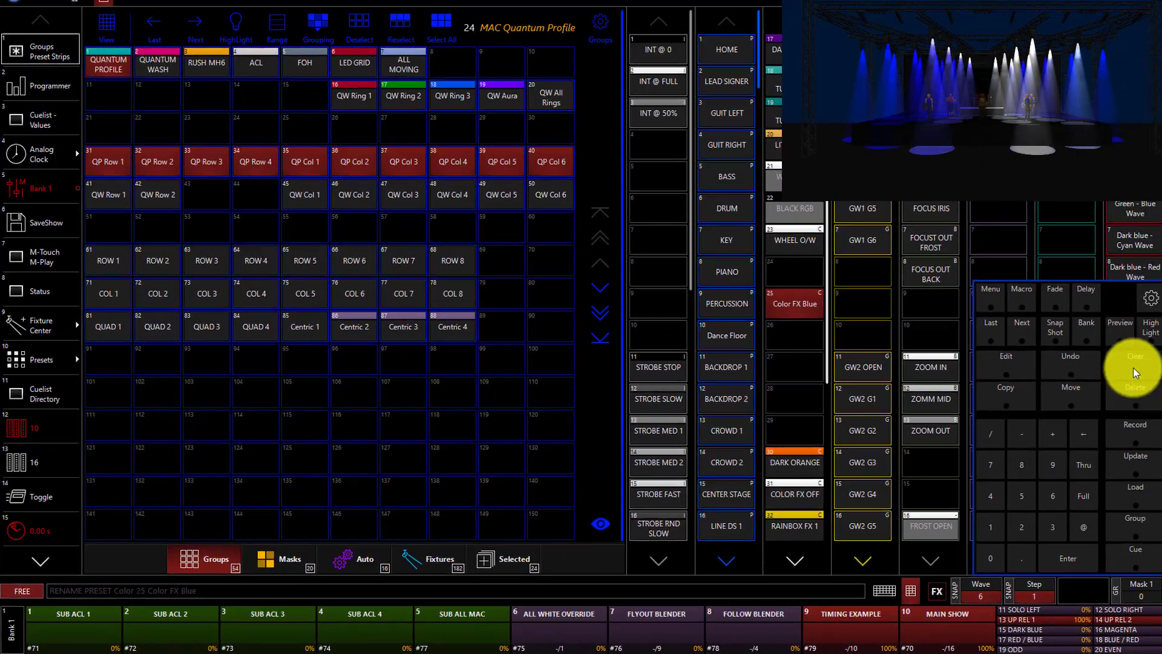
pyautogui.click(1133, 368)
pyautogui.click(1133, 367)
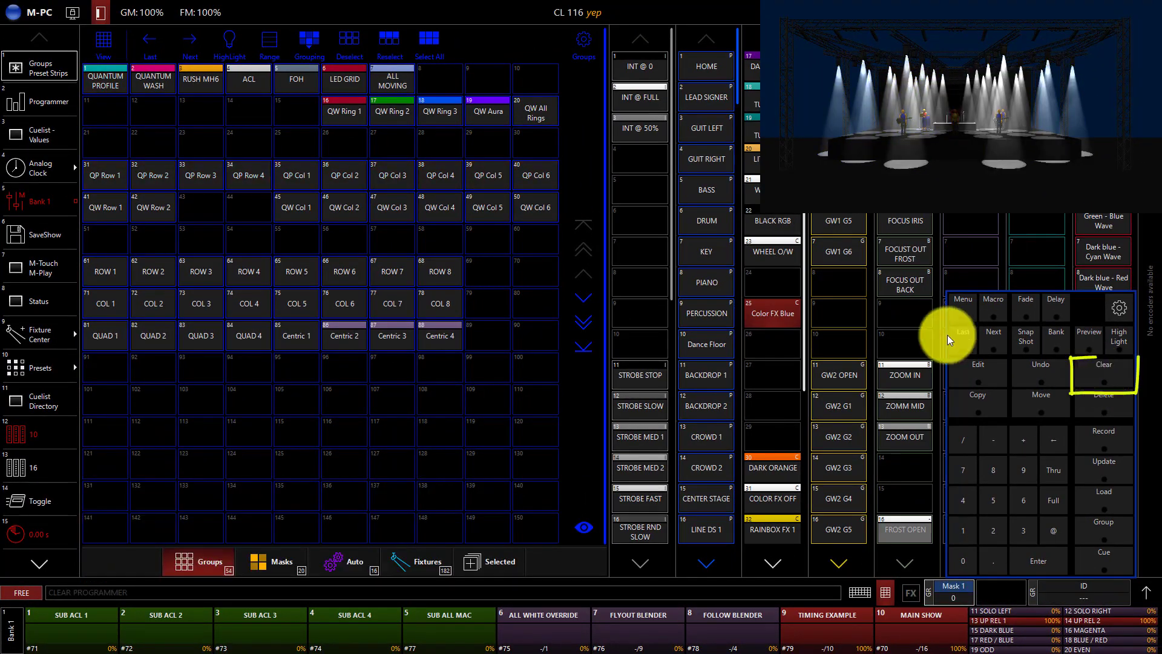
# Recall the Color FX Blue preset without selecting any fixtures to test it, and clear the programmer
pyautogui.click(793, 304)
pyautogui.click(771, 313)
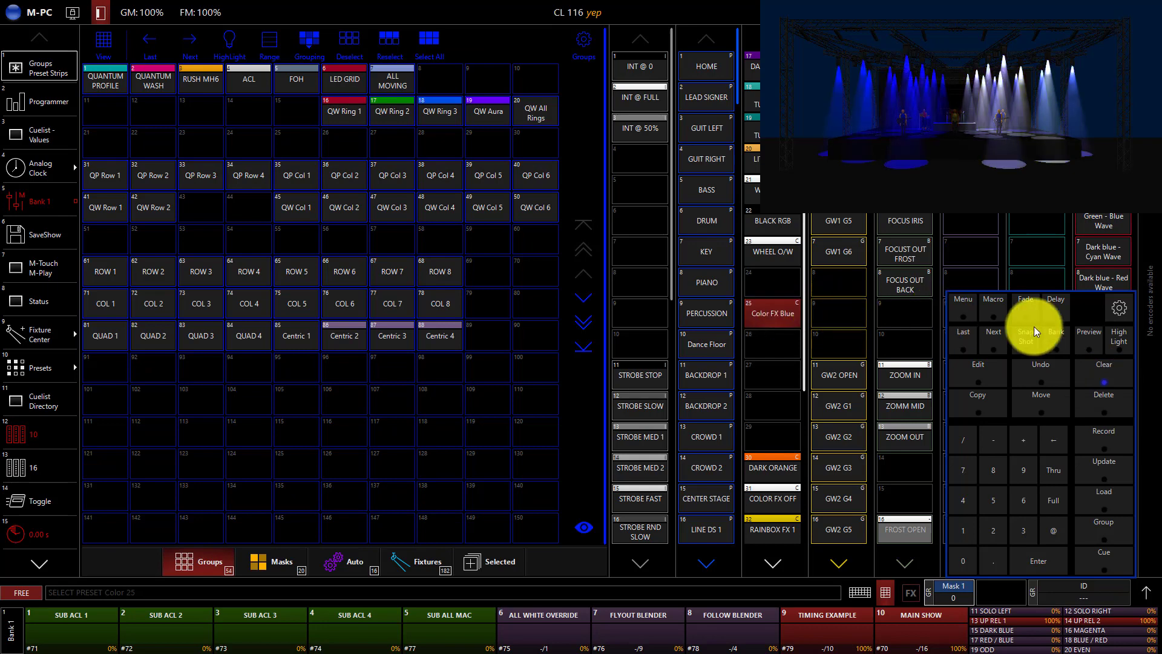
pyautogui.click(1116, 364)
pyautogui.click(1117, 364)
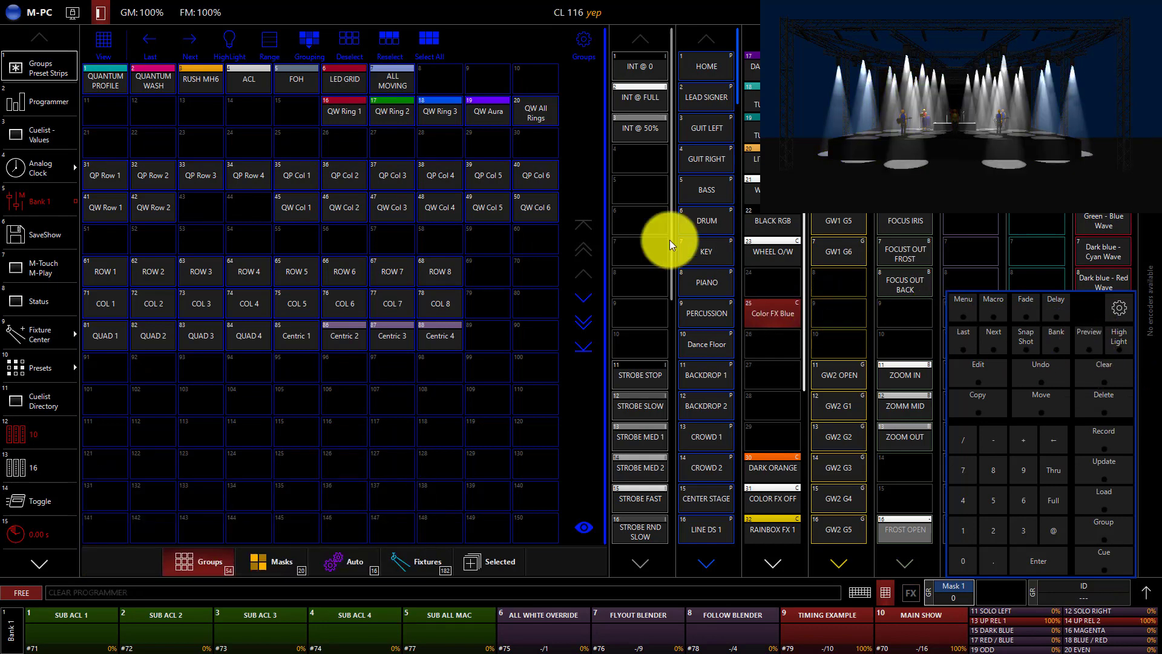
# Try the Color FX Blue preset on QP Row 3 and QP Row 4 only, and clear the programmer
pyautogui.click(240, 183)
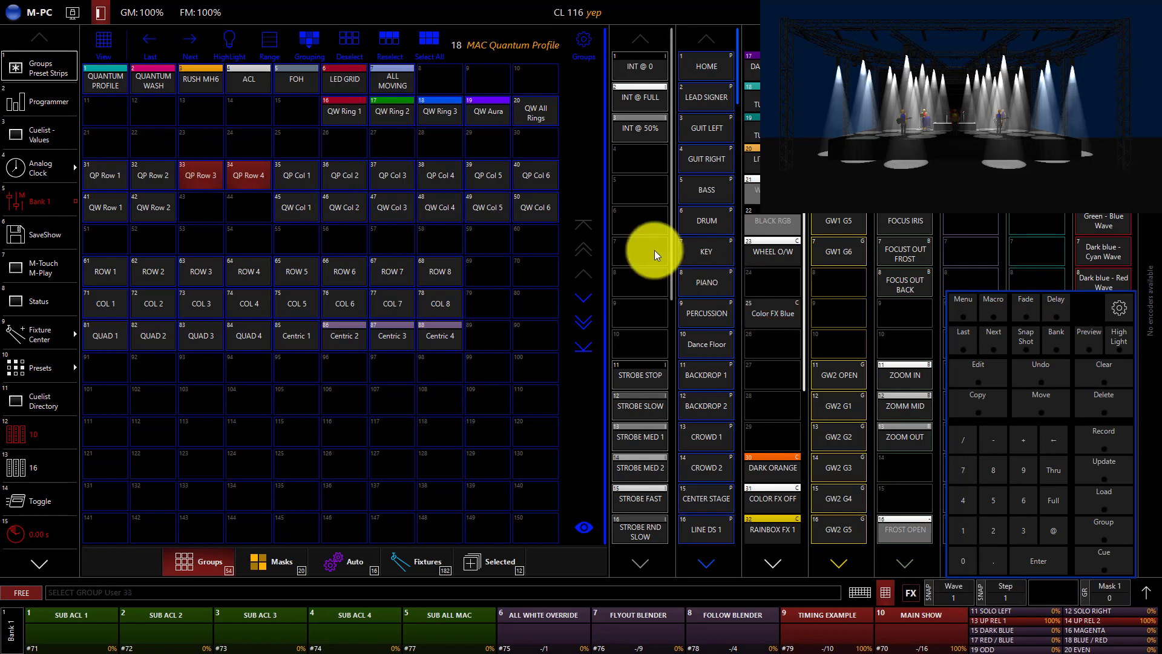
pyautogui.click(767, 300)
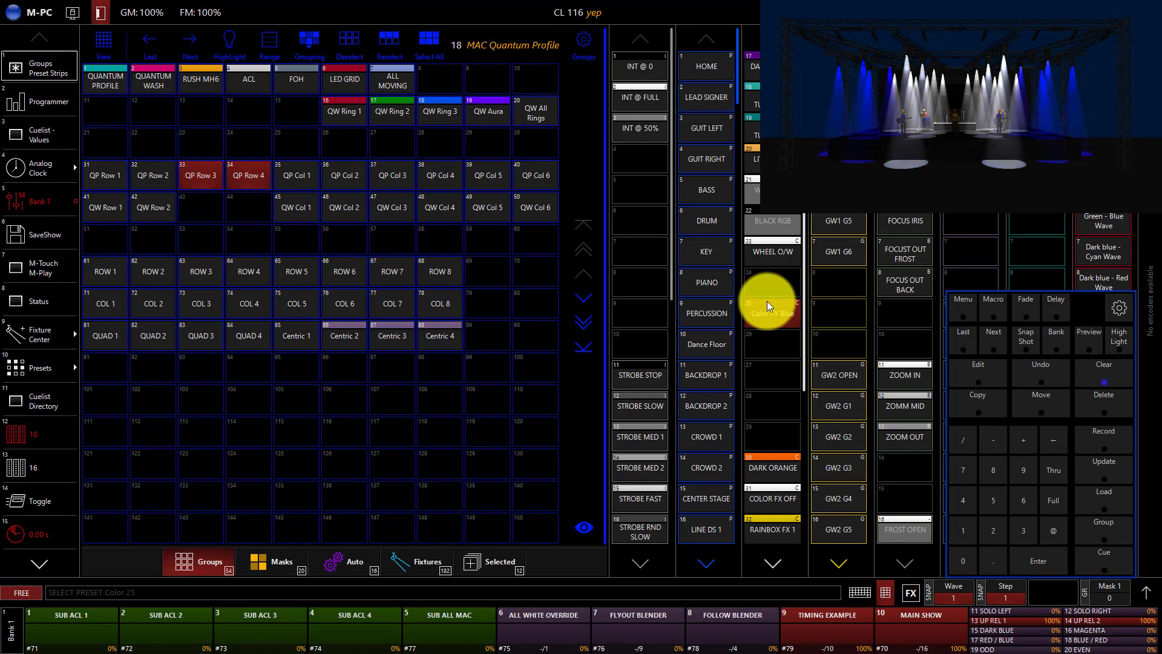
pyautogui.click(1124, 368)
pyautogui.click(1124, 369)
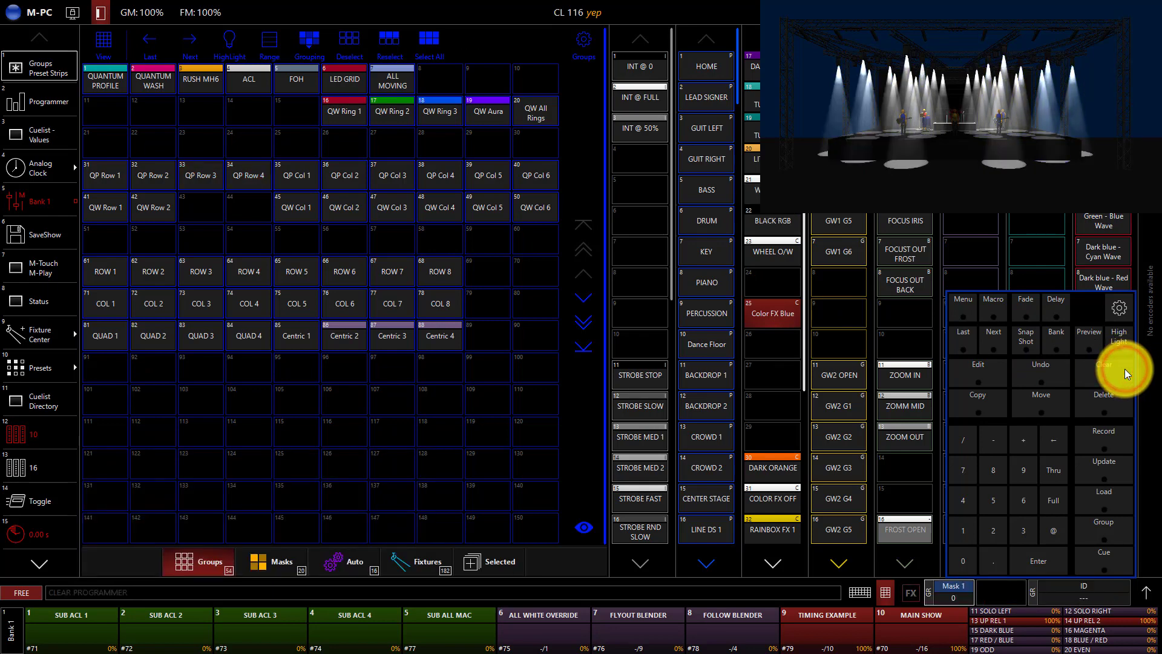
# Select the QUANTUM PROFILE group and lower the Quantum Profile submaster in Bank 2 to 0%
pyautogui.click(885, 592)
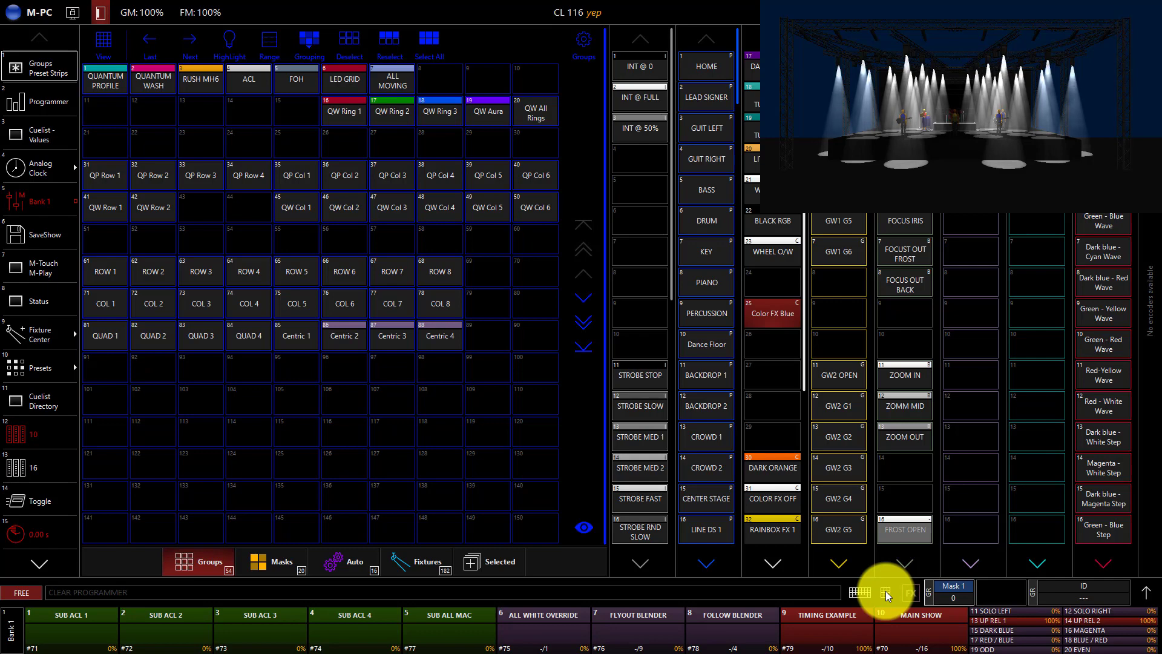
pyautogui.click(103, 71)
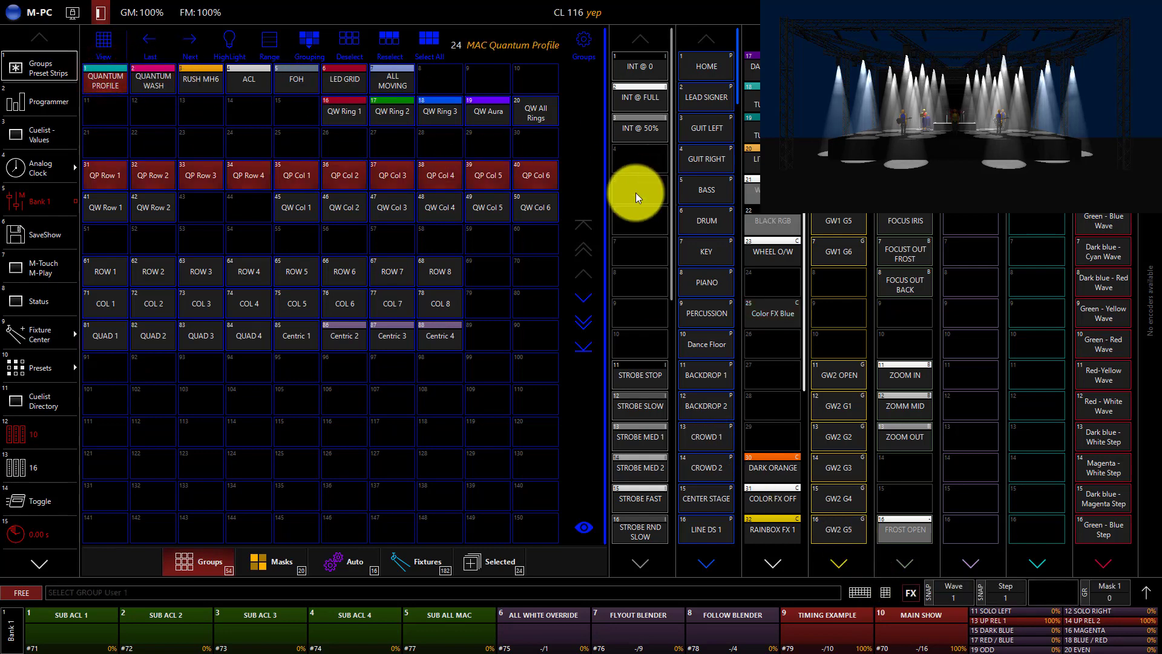
pyautogui.click(12, 626)
pyautogui.click(97, 463)
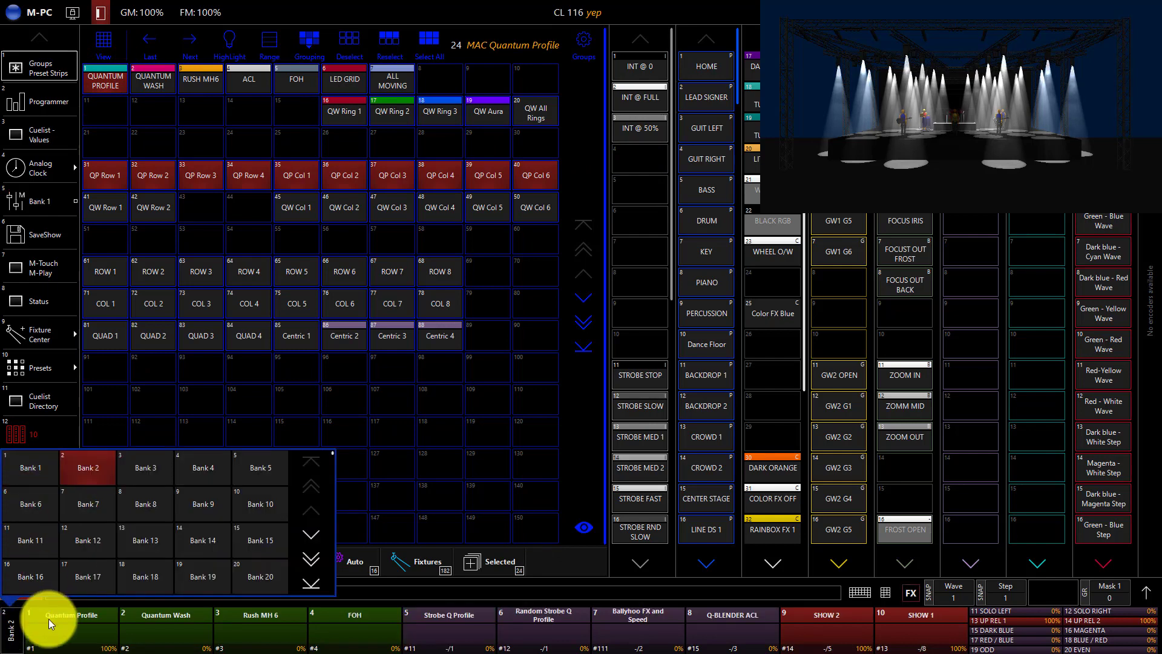
pyautogui.click(48, 618)
pyautogui.click(58, 631)
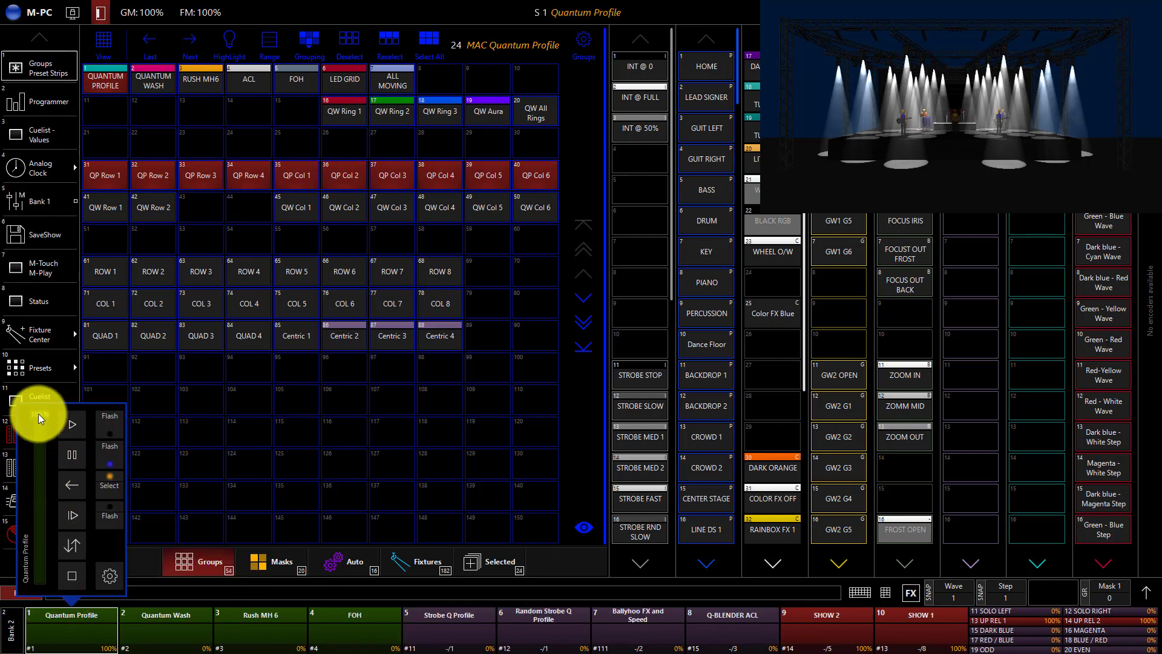
pyautogui.moveTo(38, 412); pyautogui.dragTo(37, 529)
# Switch the playback faders to the empty Bank 11
pyautogui.click(12, 635)
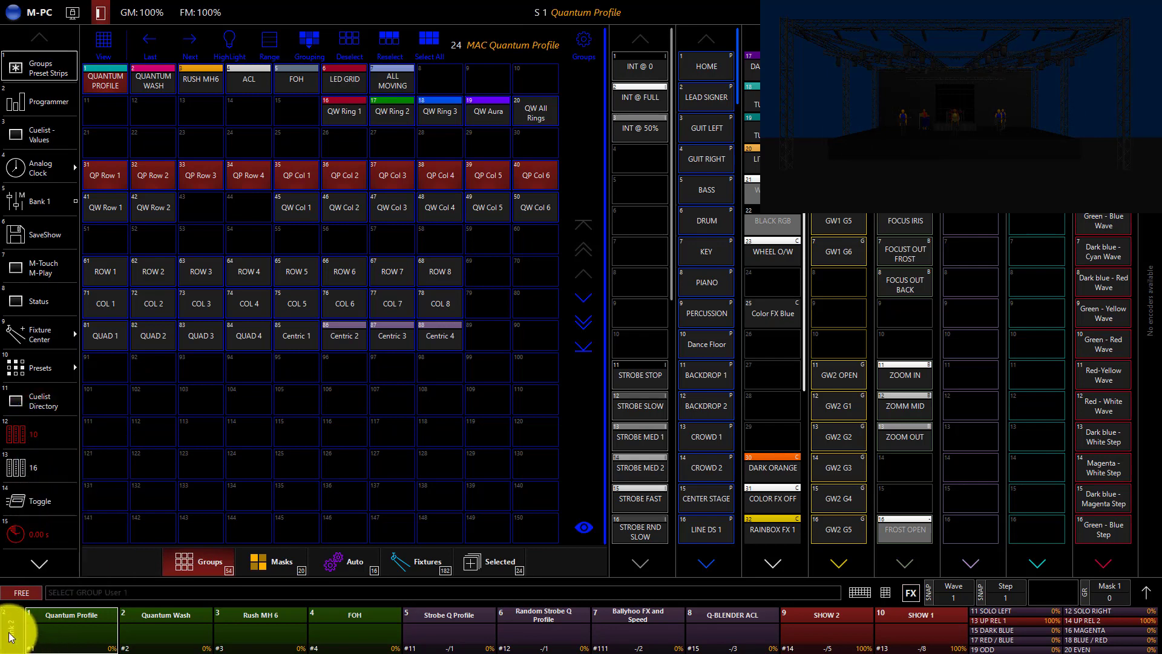
pyautogui.click(12, 634)
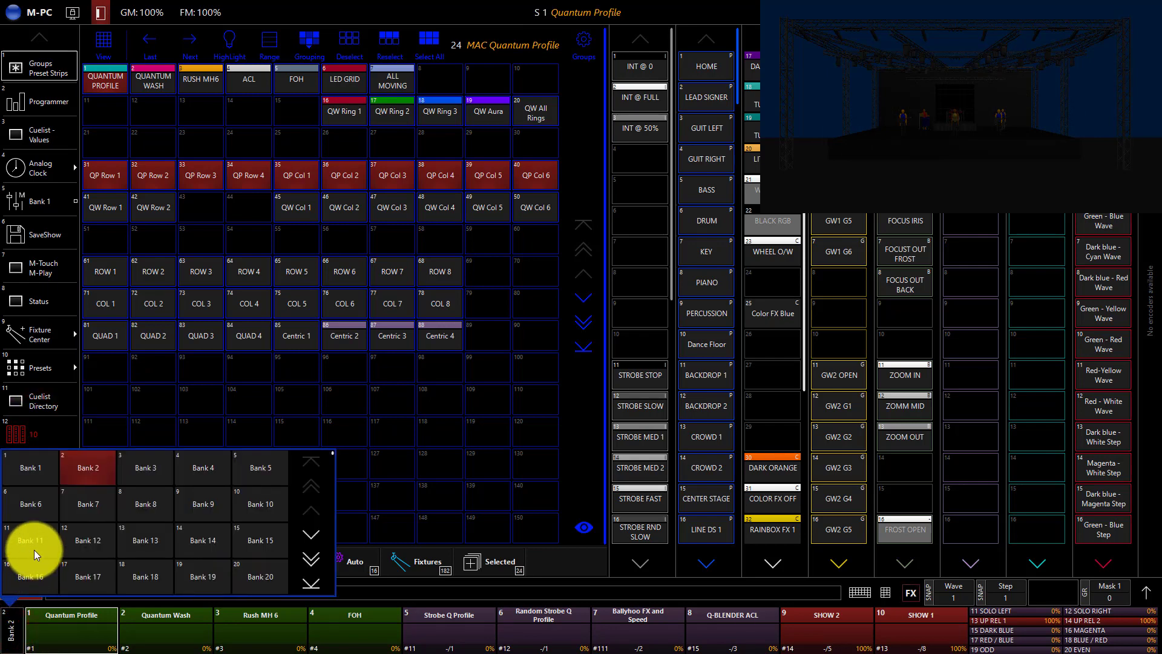
pyautogui.click(34, 549)
pyautogui.click(19, 613)
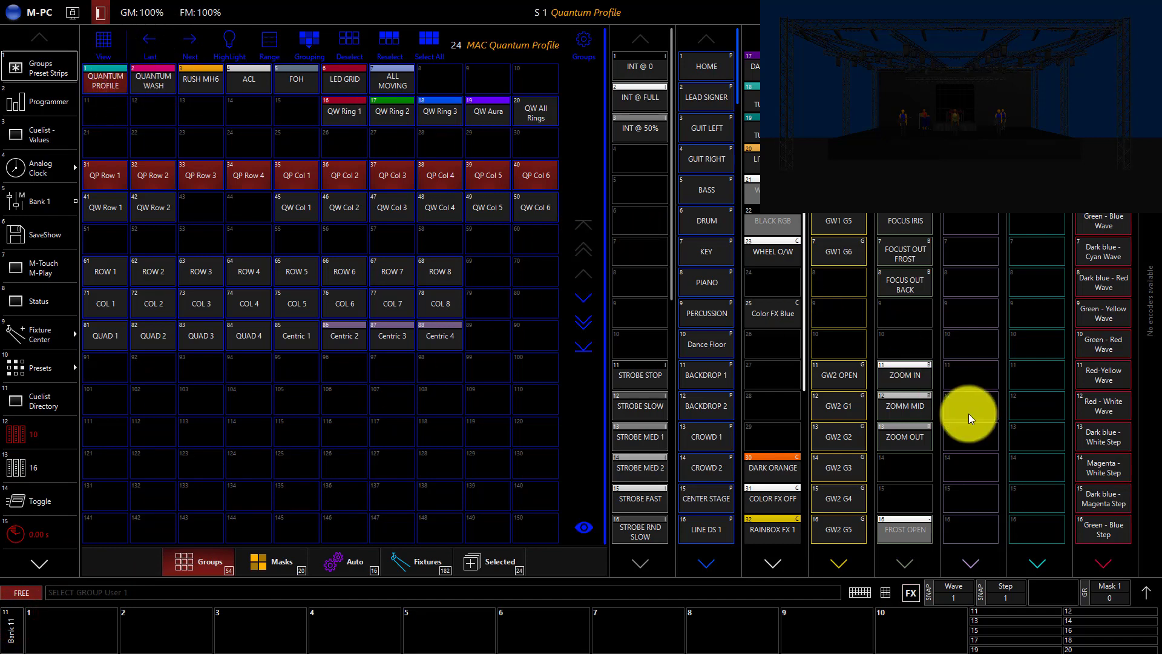
# Spread a delay of 1 thru 24 seconds across the selected MAC Quantum Profile fixtures
pyautogui.click(1145, 593)
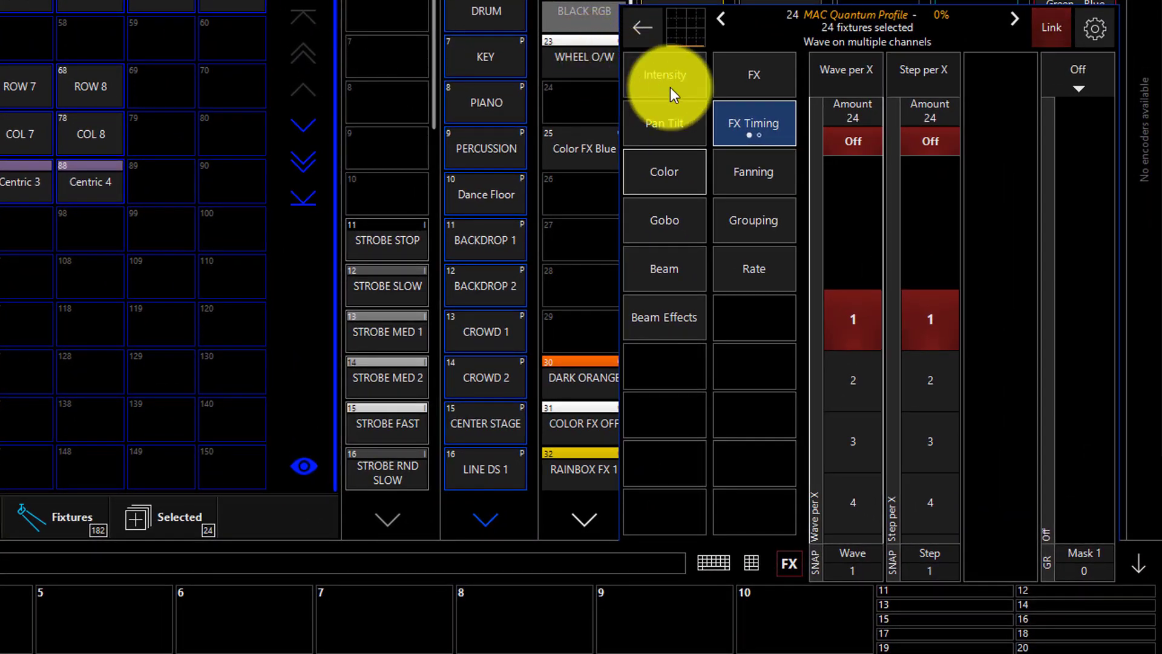
pyautogui.click(684, 98)
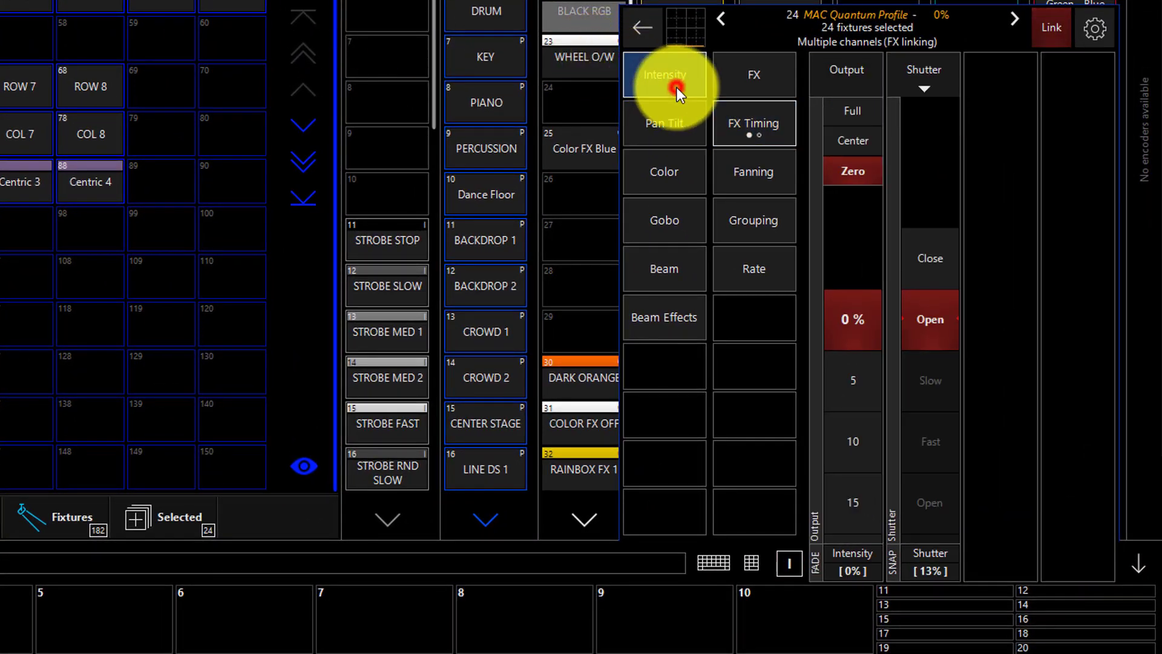
pyautogui.click(752, 562)
pyautogui.click(484, 104)
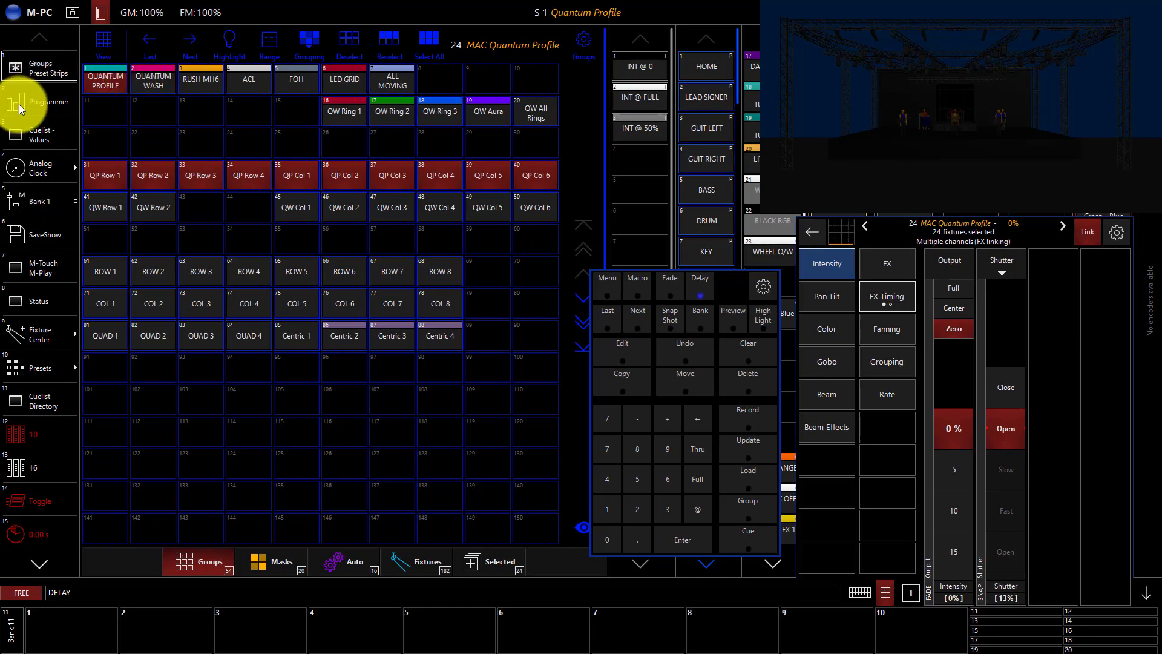
pyautogui.click(20, 102)
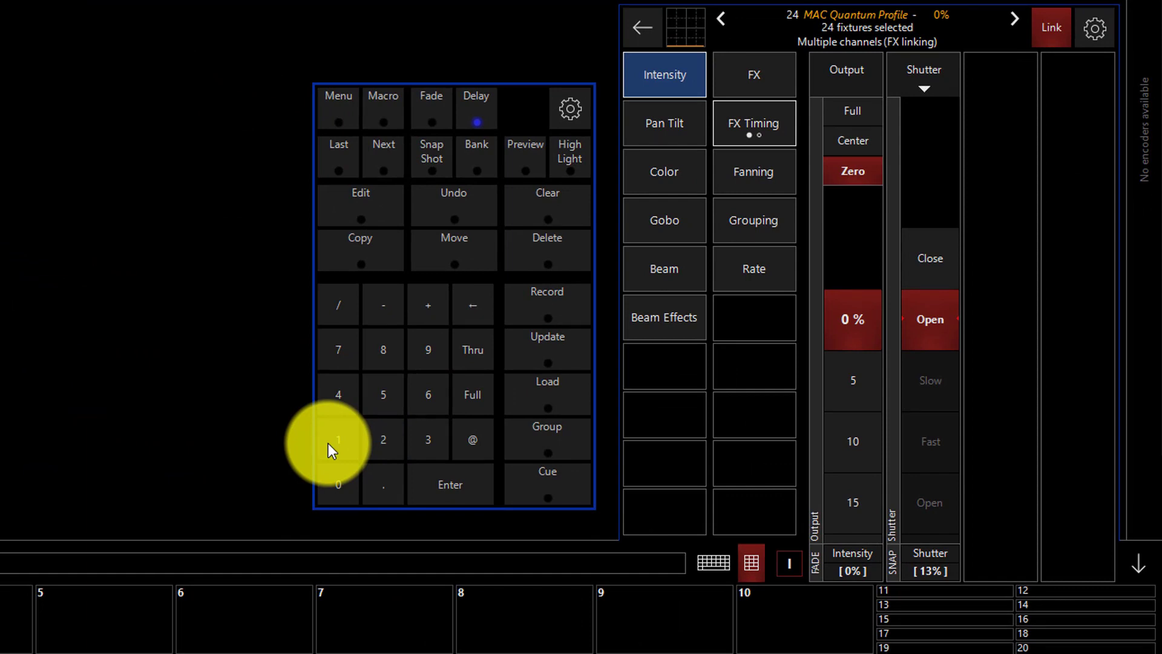
pyautogui.click(376, 431)
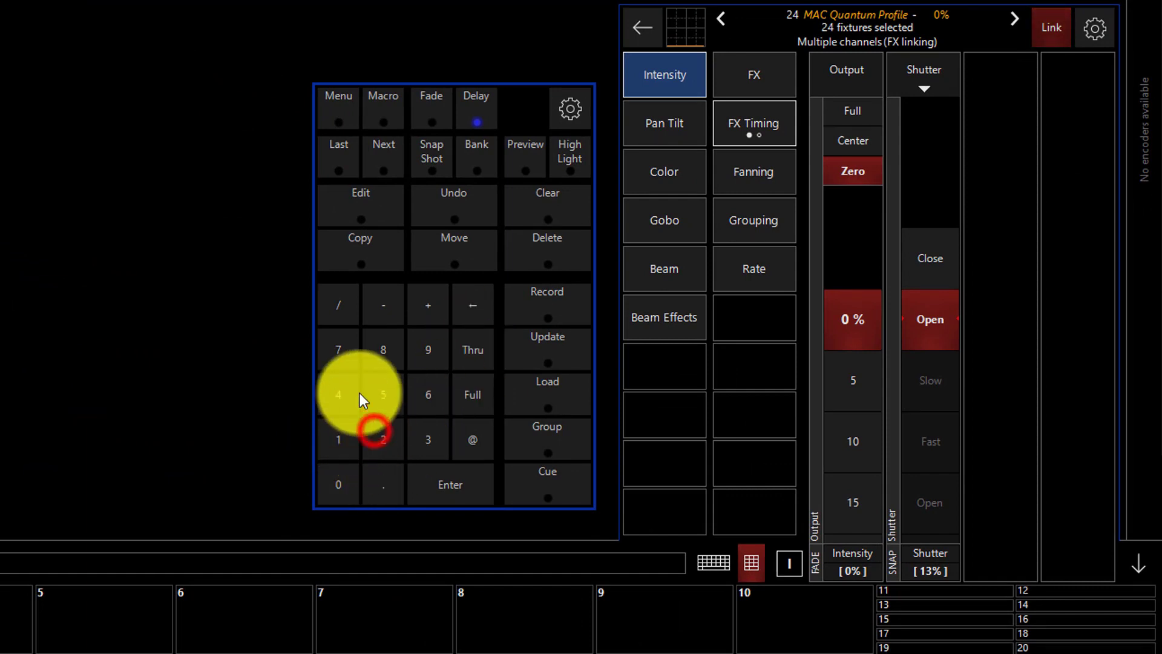
pyautogui.click(469, 489)
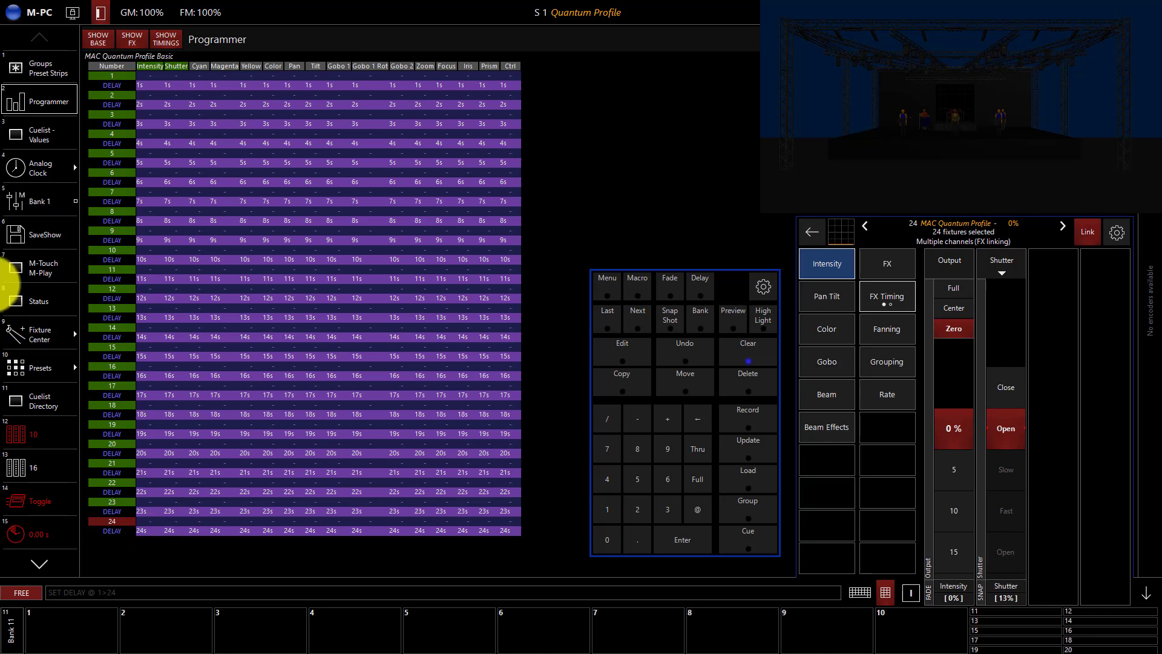
# Record only the time values, without base and FX, as intensity preset 5 named "24 second"
pyautogui.click(31, 63)
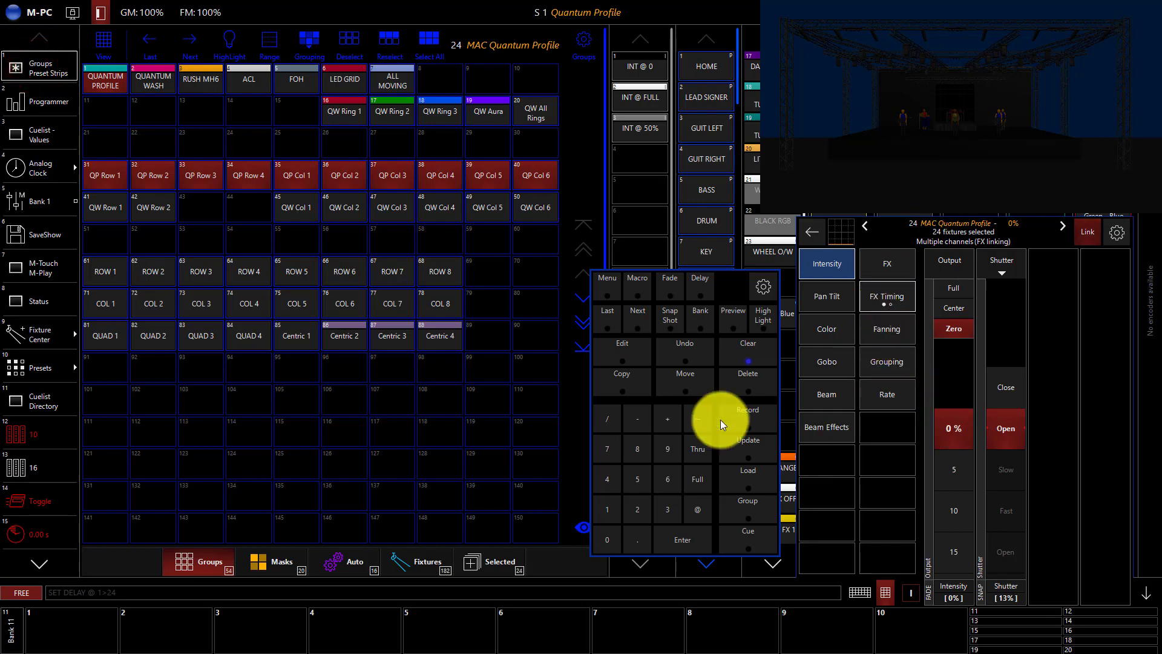
pyautogui.click(739, 416)
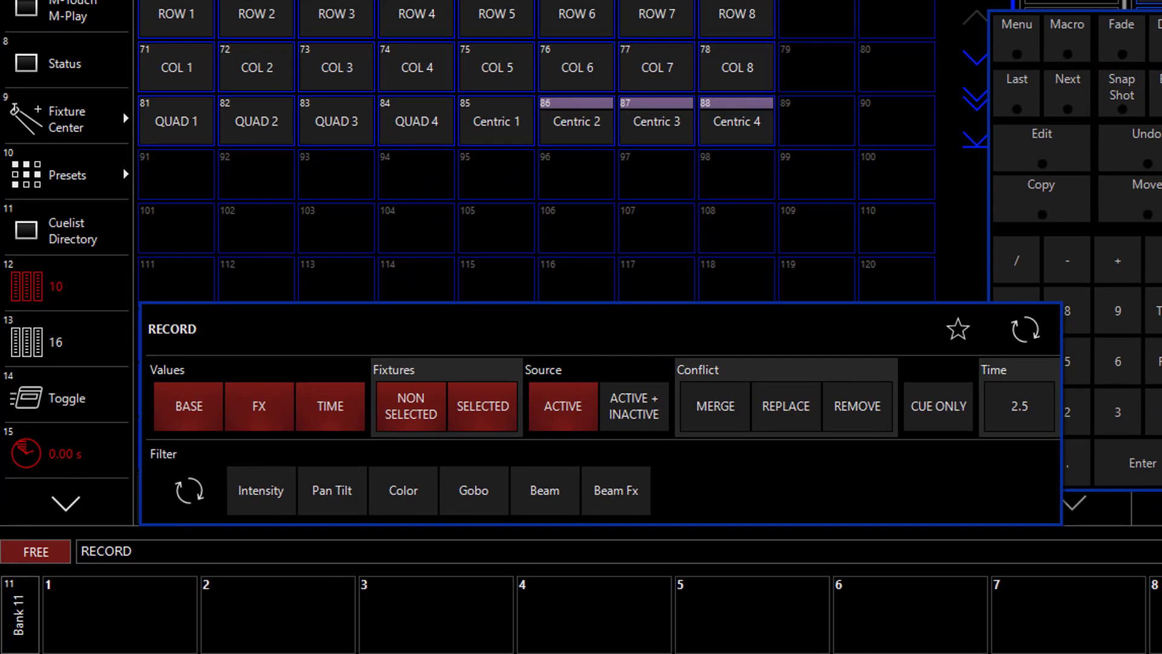
pyautogui.click(220, 408)
pyautogui.click(251, 407)
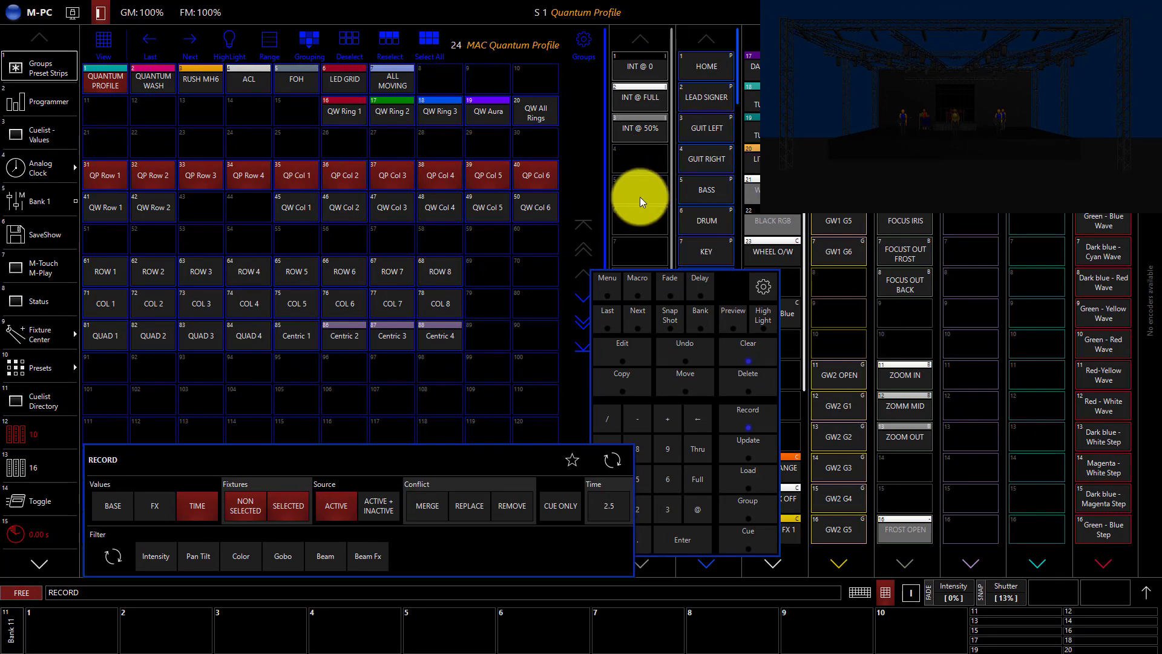
pyautogui.click(640, 197)
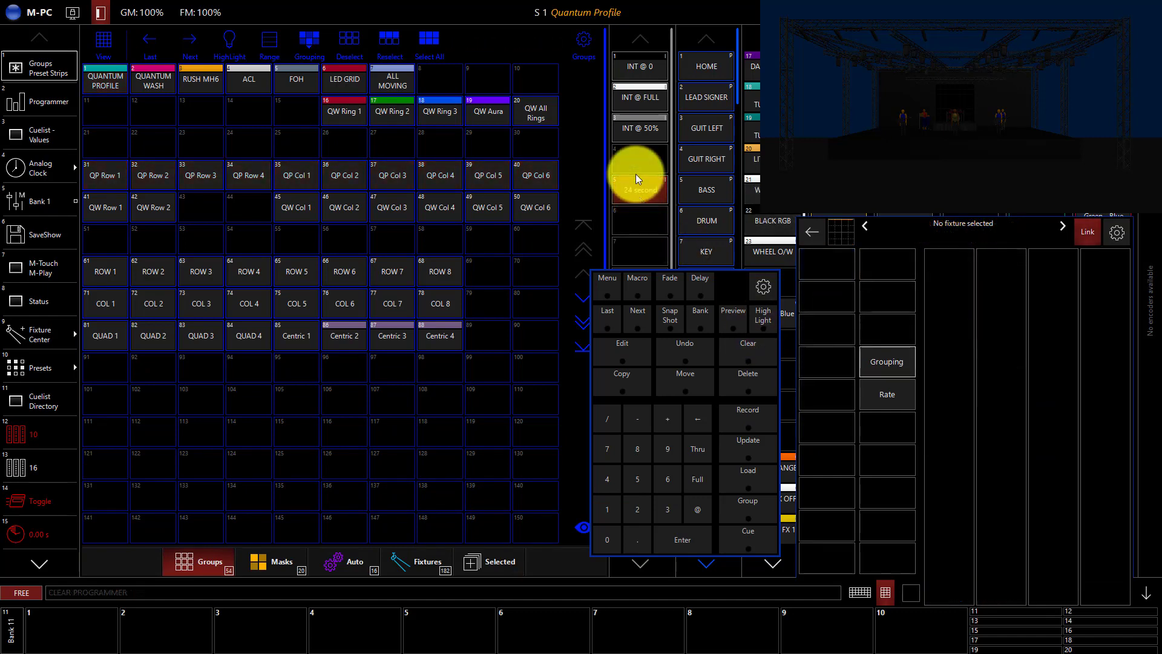
# Recall the 24 second preset and check its delay entries in the programmer
pyautogui.click(644, 186)
pyautogui.click(27, 91)
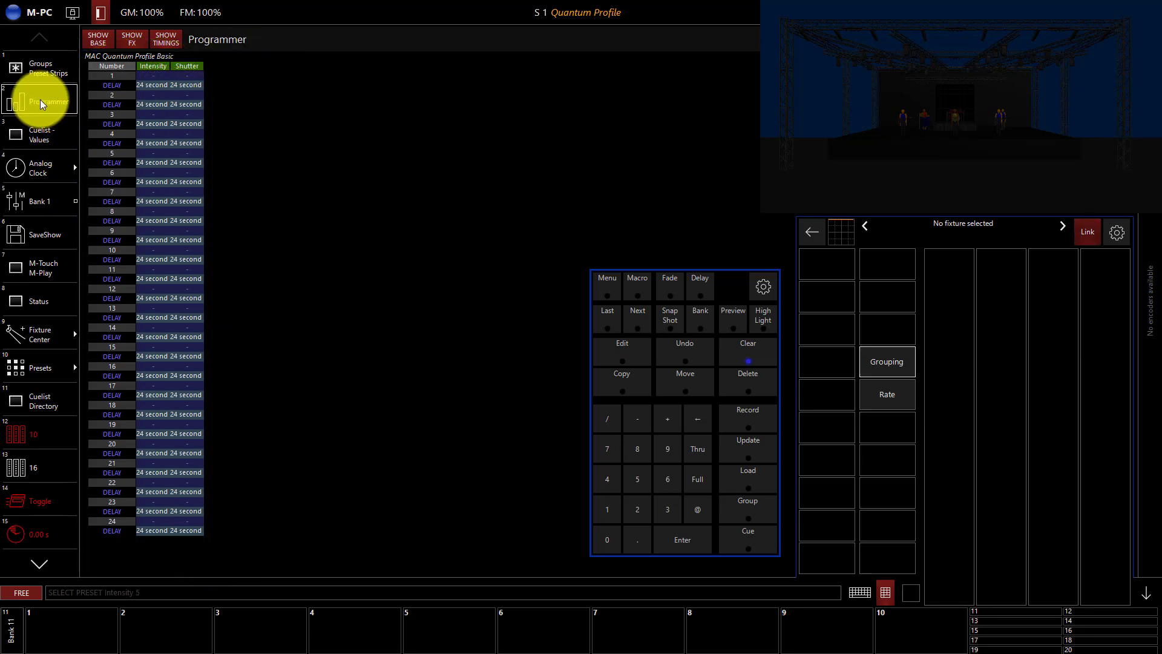
pyautogui.click(30, 81)
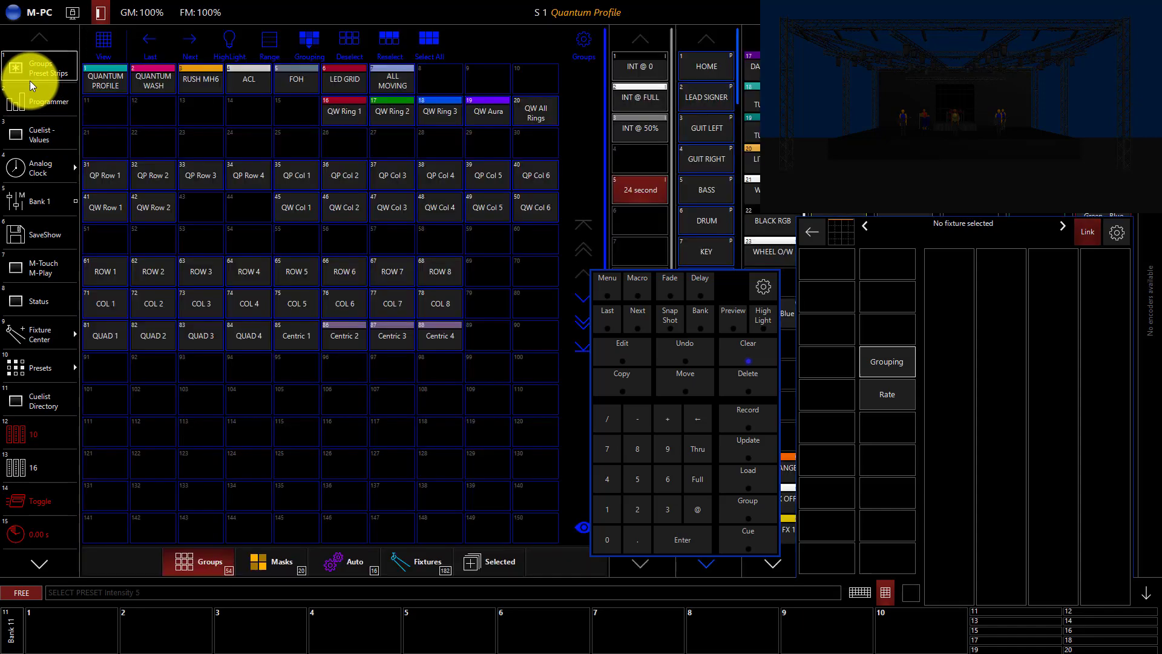
# Apply INT @ 0 to the QUANTUM PROFILE group and record it as a cue in a new cuelist on Bank 11 fader 1
pyautogui.click(110, 83)
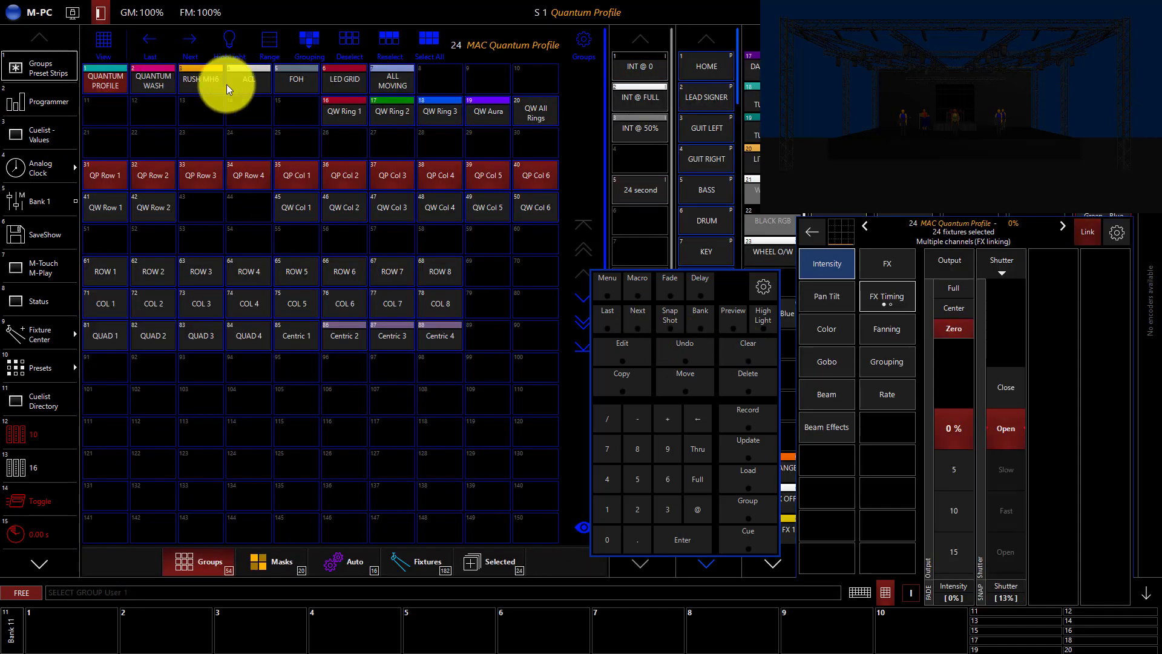
pyautogui.click(645, 62)
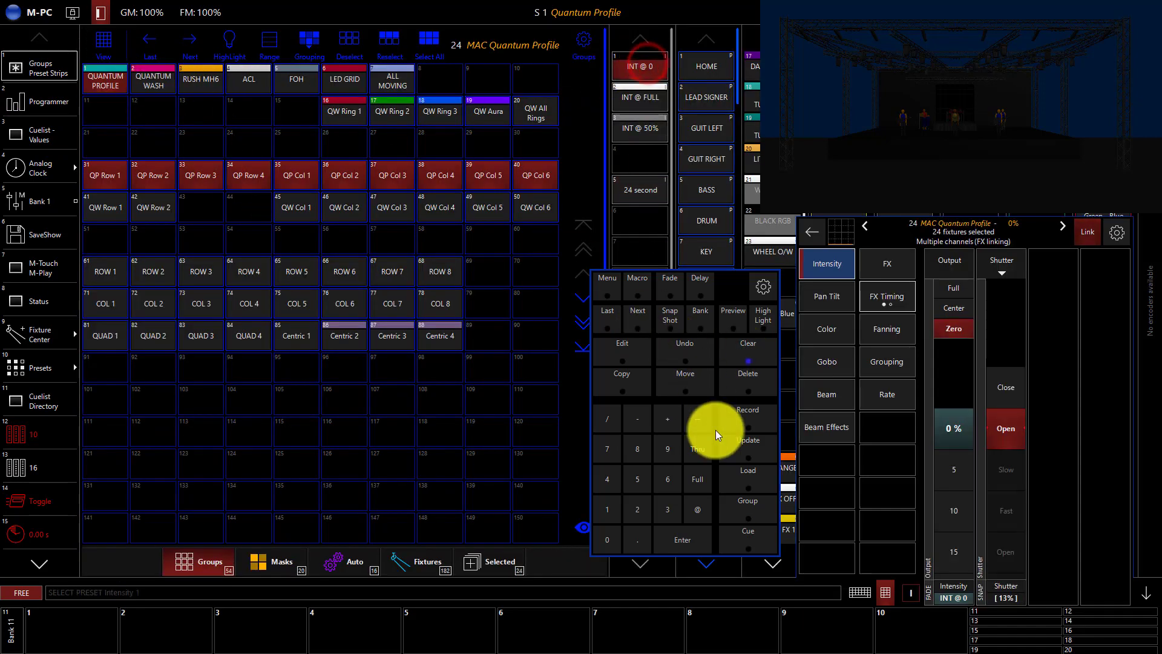
pyautogui.click(739, 417)
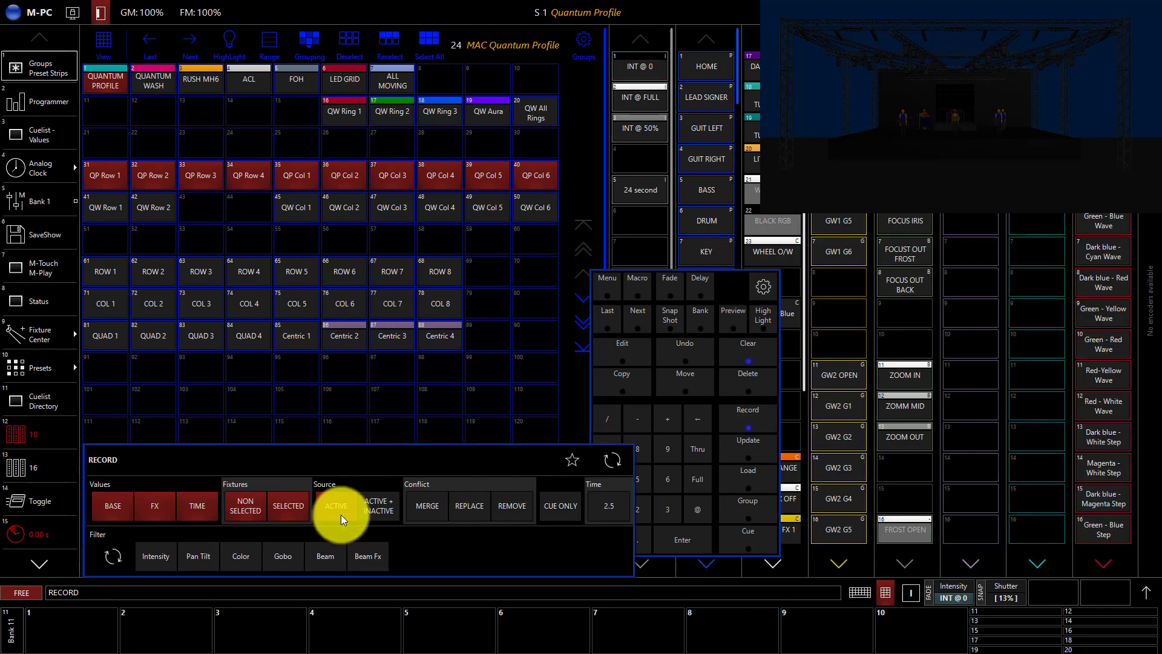
pyautogui.click(46, 633)
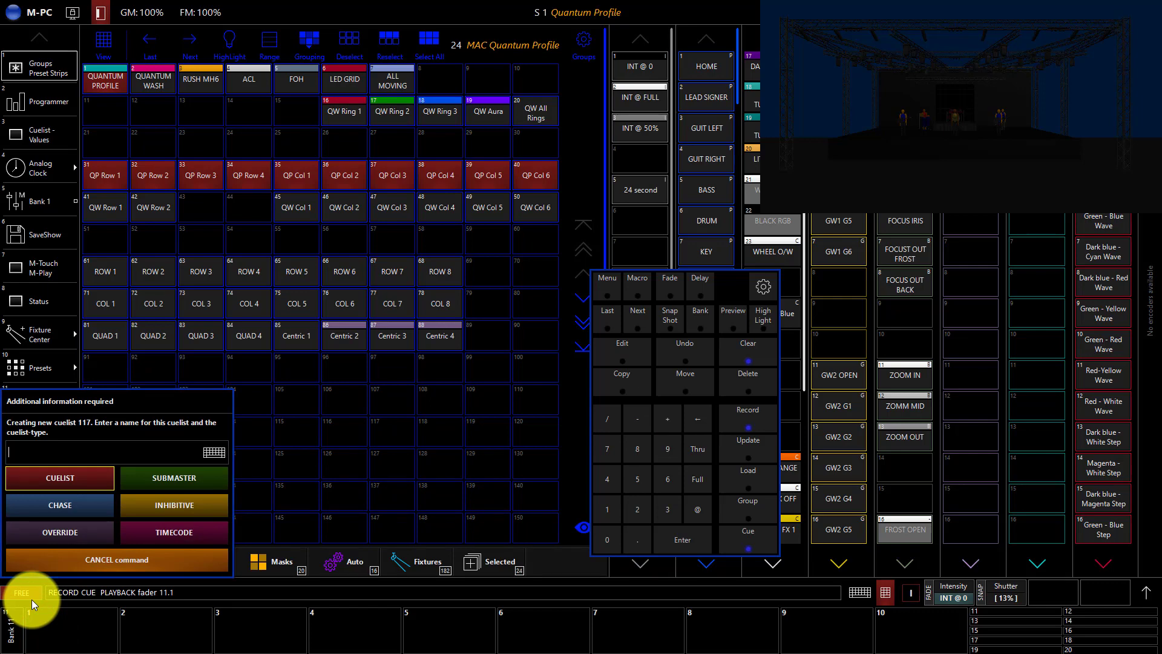
pyautogui.press('Return')
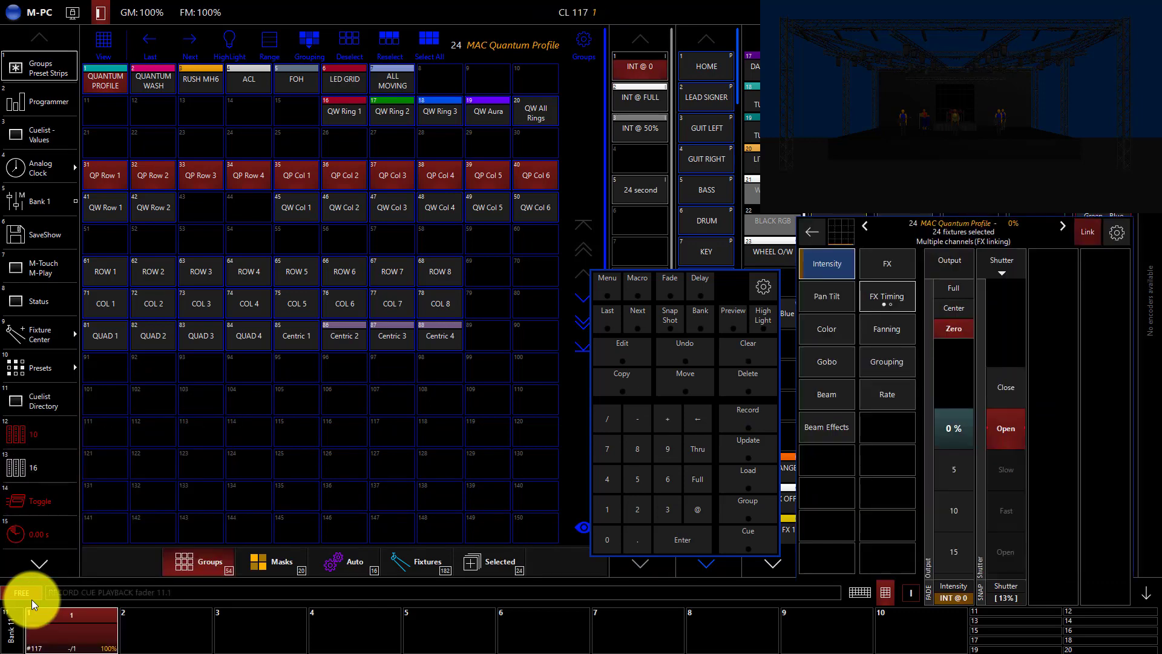
# Apply the INT @ FULL and 24 second presets to the selected QUANTUM PROFILE fixtures and check their values in the programmer
pyautogui.click(637, 97)
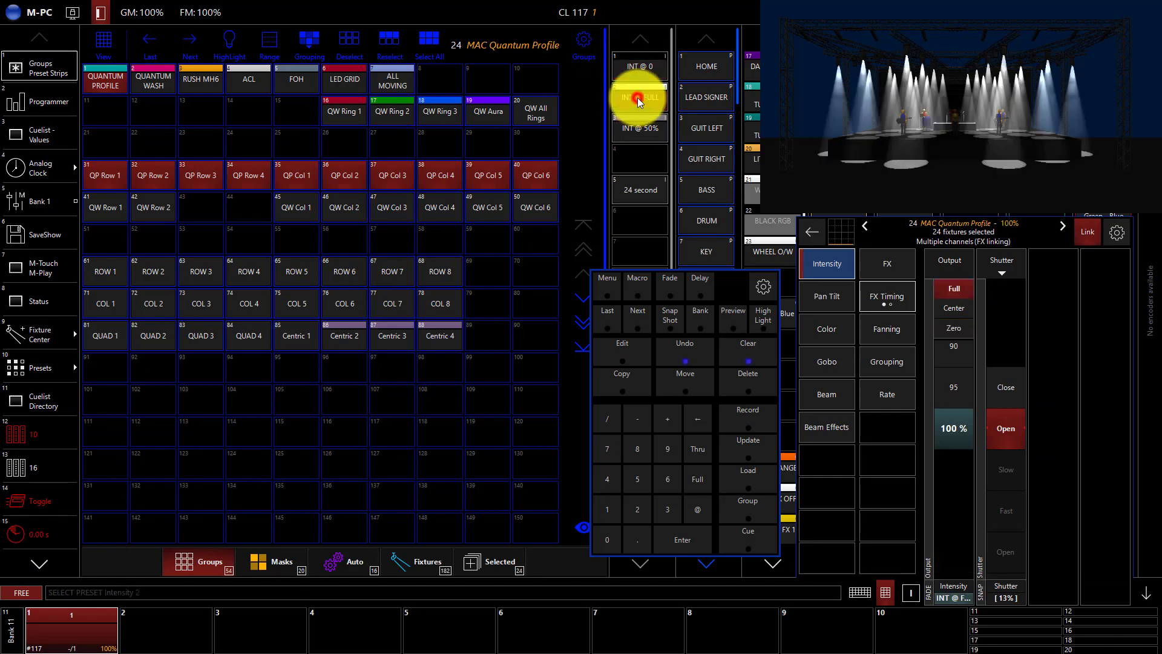
pyautogui.click(644, 182)
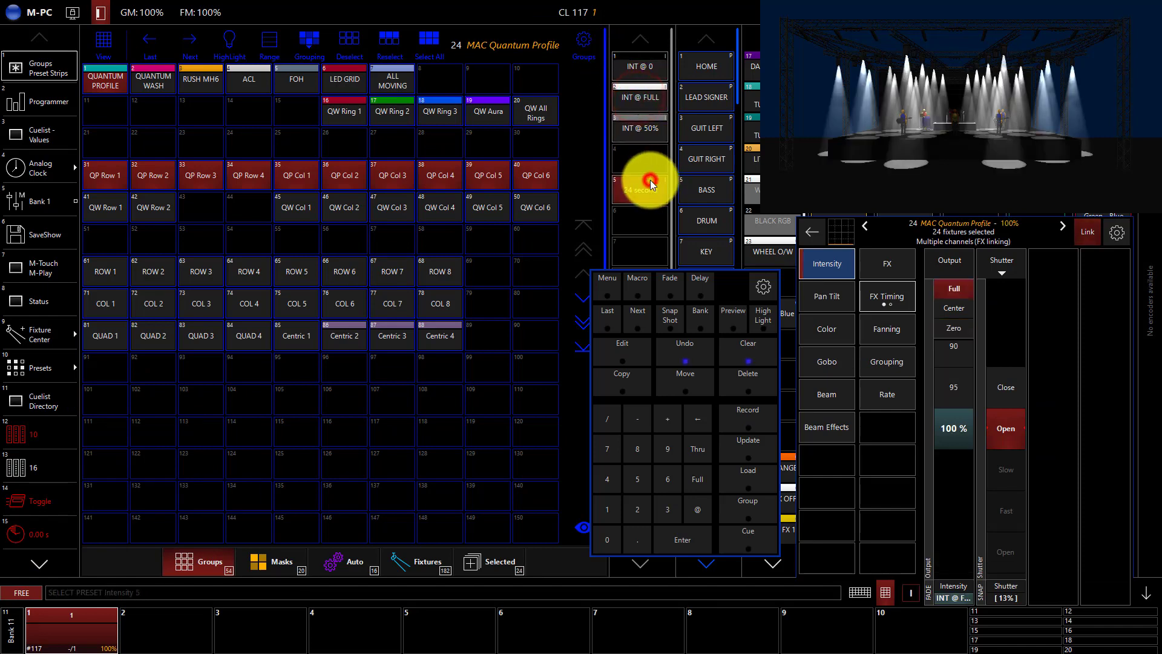
pyautogui.click(22, 102)
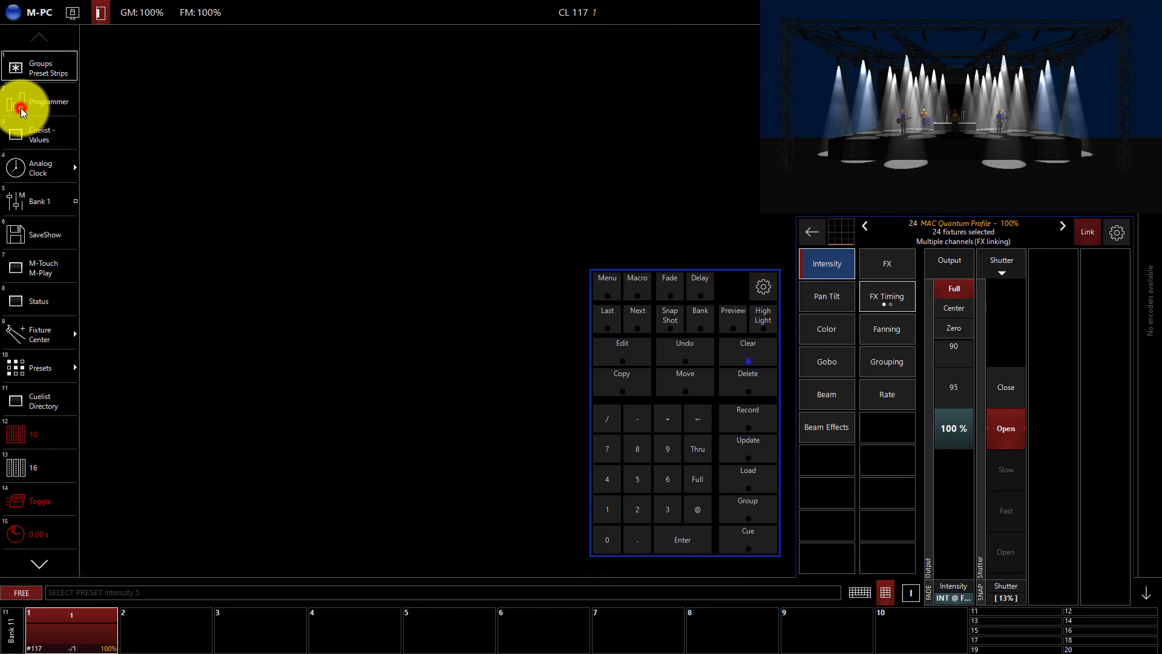
pyautogui.click(48, 71)
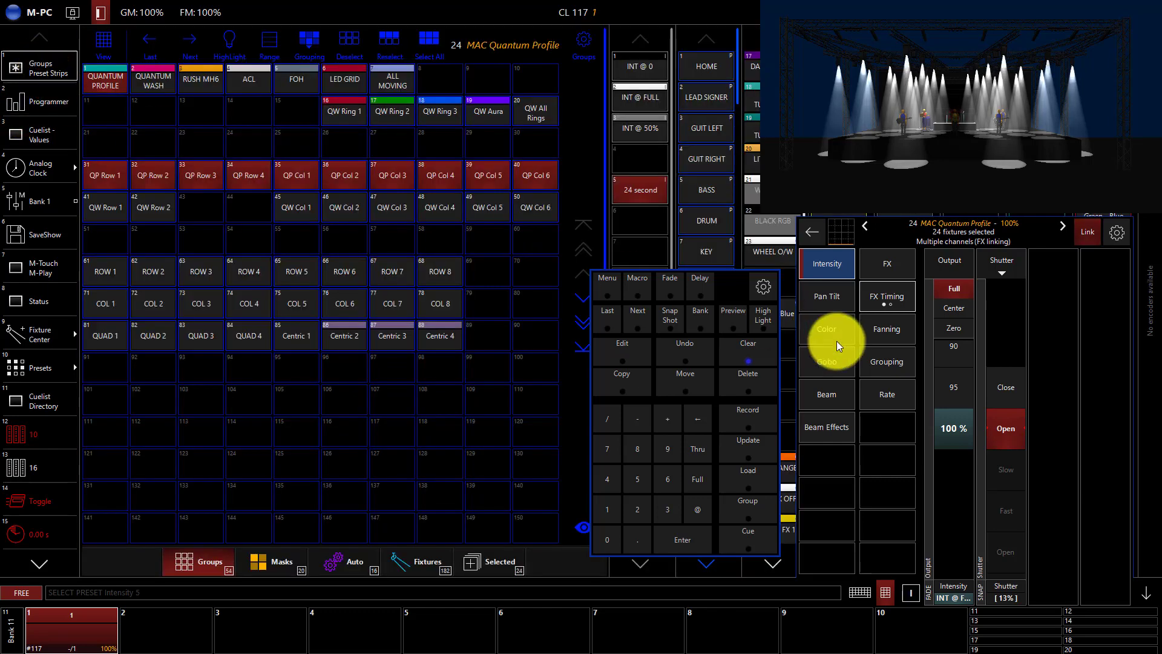
# Record the full-intensity look with its delay times as the second cue on Bank 11 fader 1 and clear the programmer
pyautogui.click(751, 406)
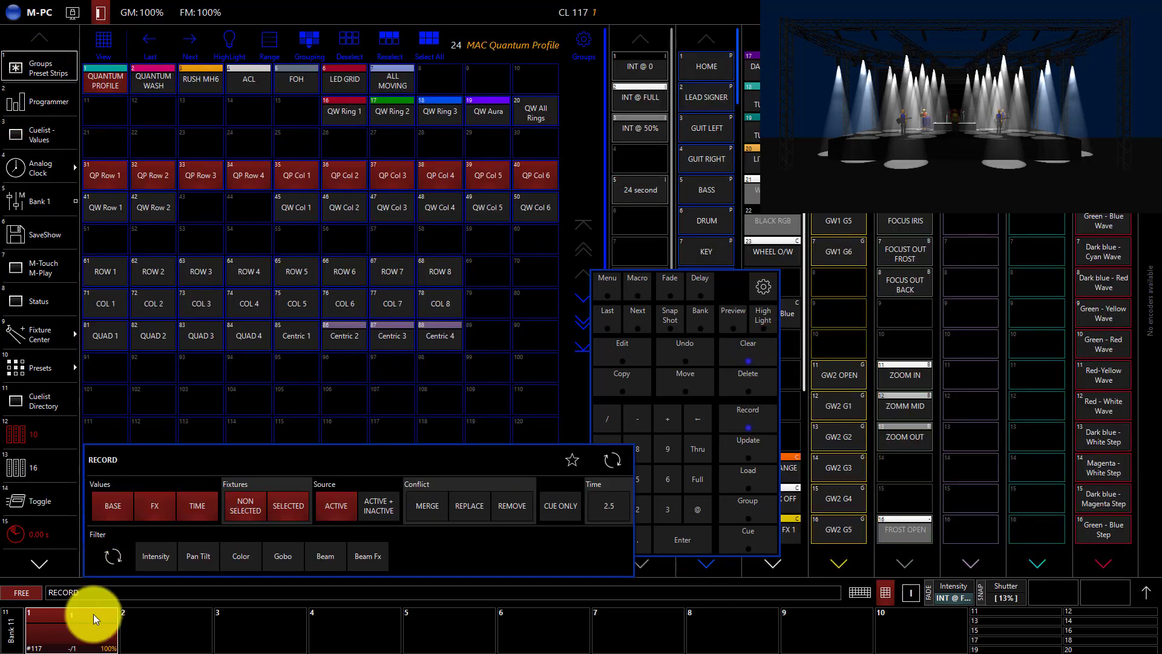
pyautogui.click(93, 614)
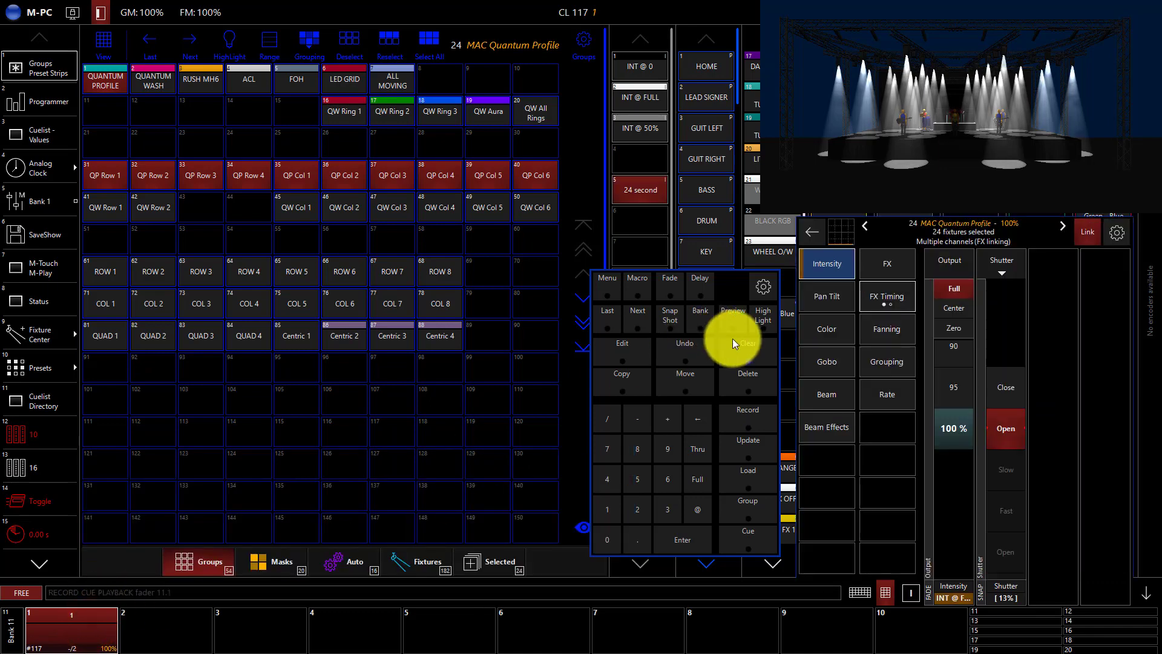
pyautogui.click(732, 340)
# Start playback of the cuelist on Bank 11 fader 1
pyautogui.click(89, 635)
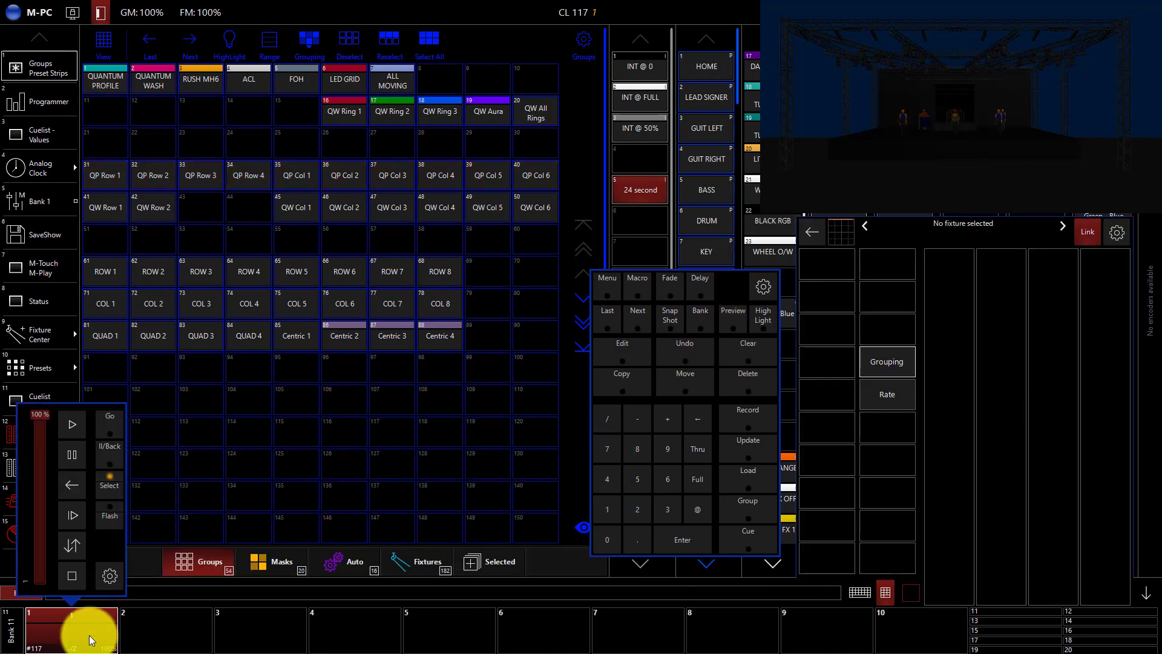
pyautogui.click(86, 430)
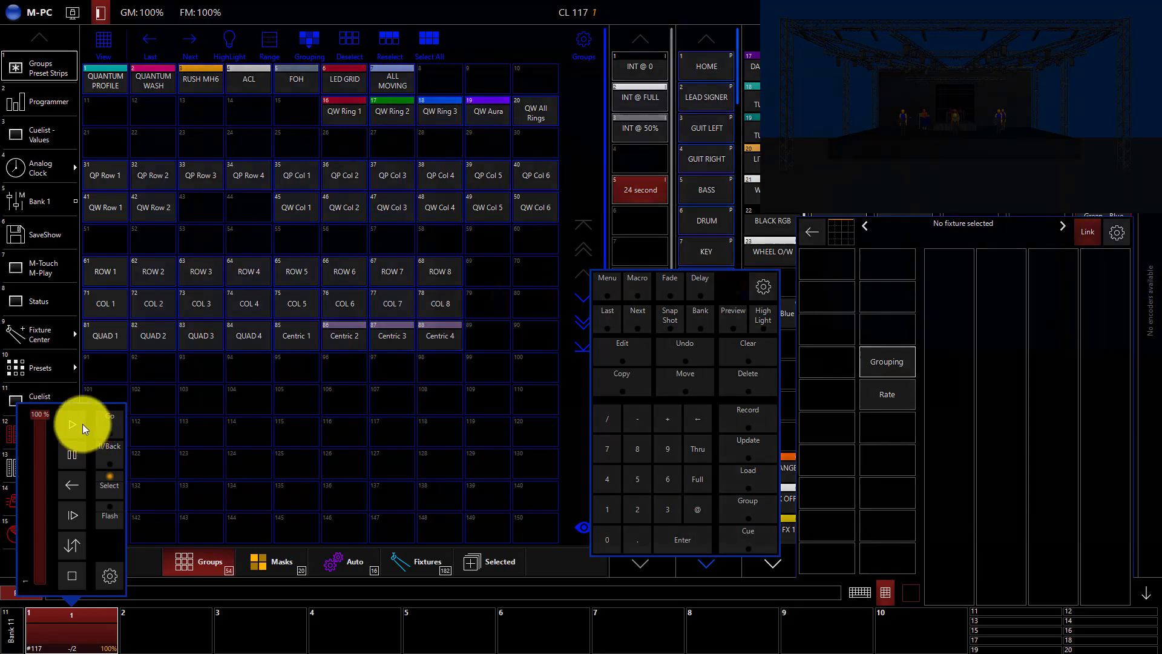